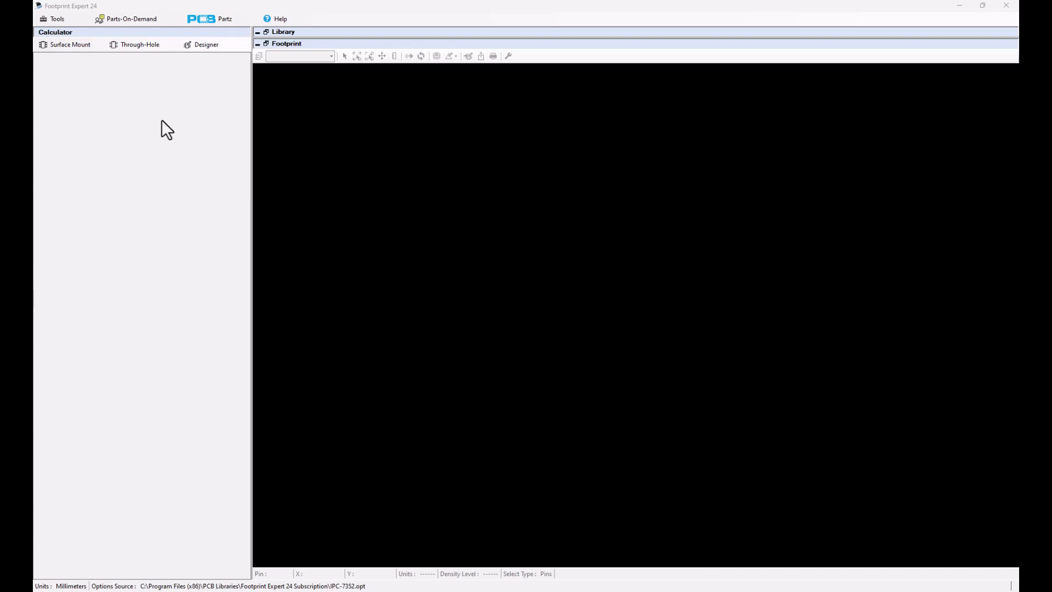
Open the Footprint Expert options, load the internal defaults, and review the SMD Pad Stack Rules and Drafting settings
click(56, 18)
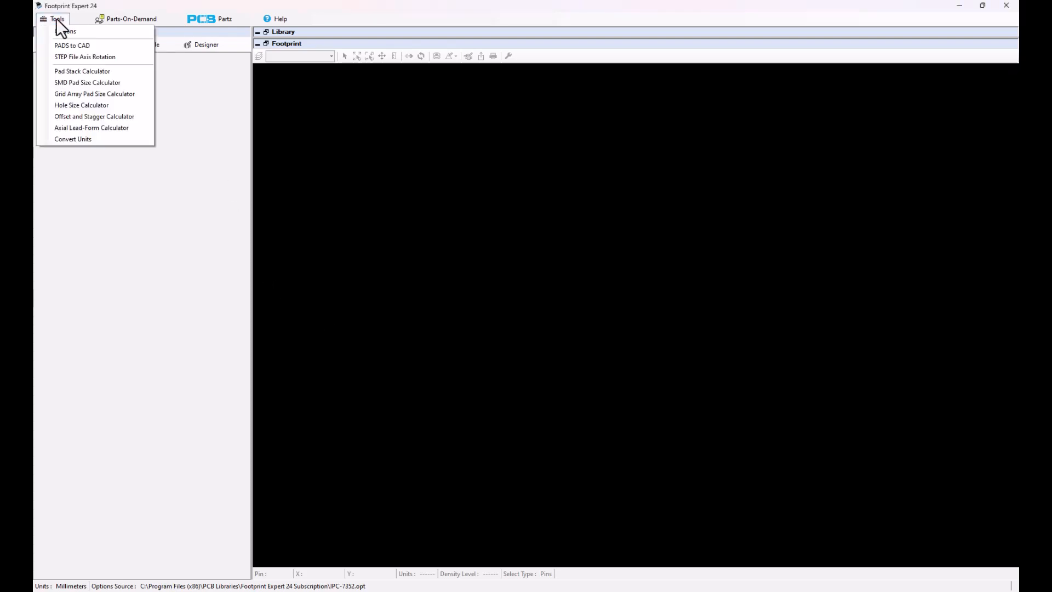
click(74, 32)
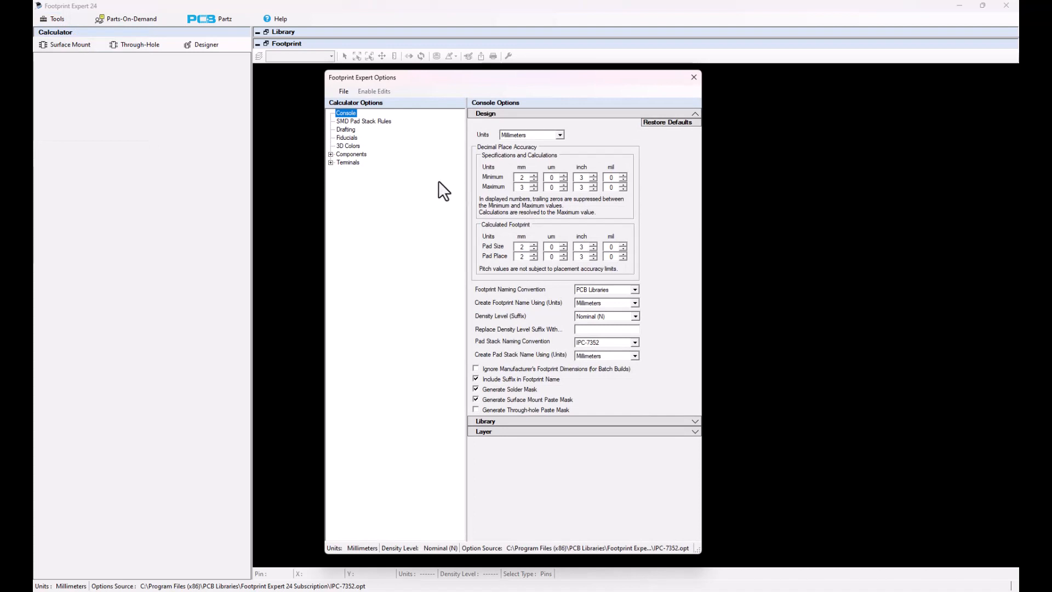
click(375, 121)
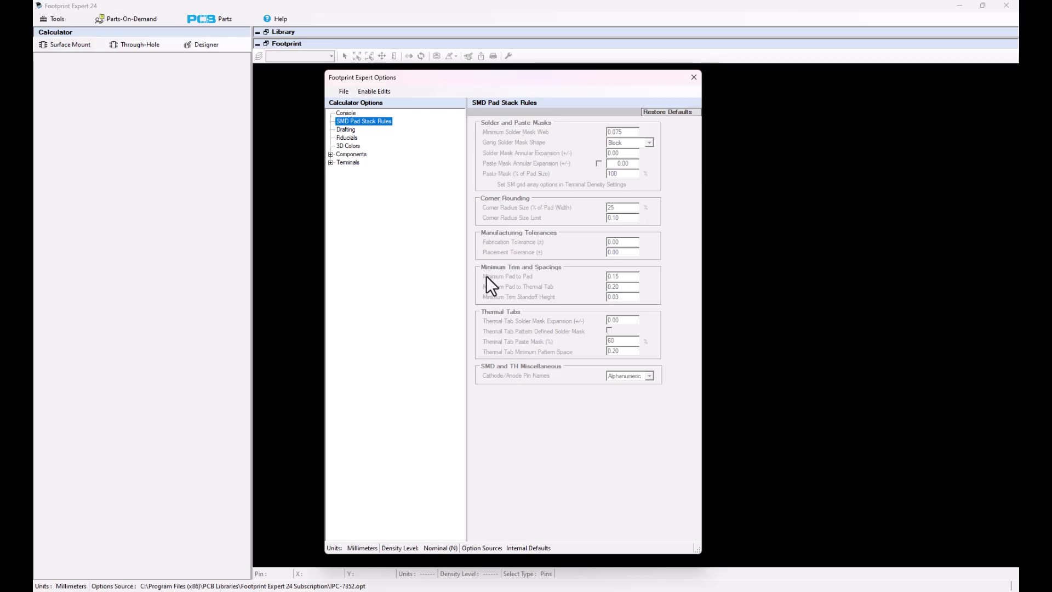
click(346, 130)
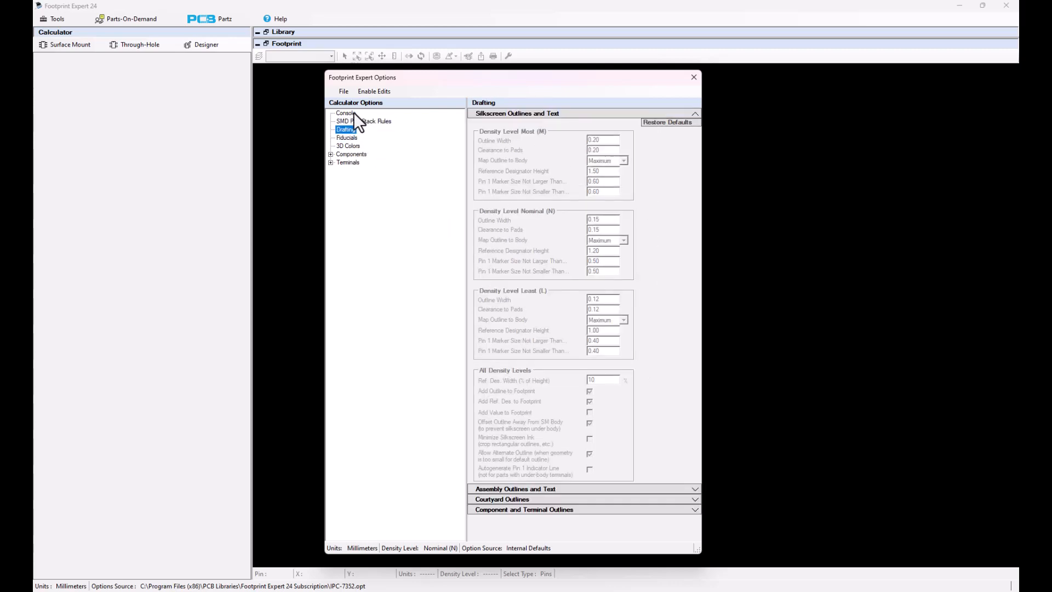
click(354, 112)
click(354, 120)
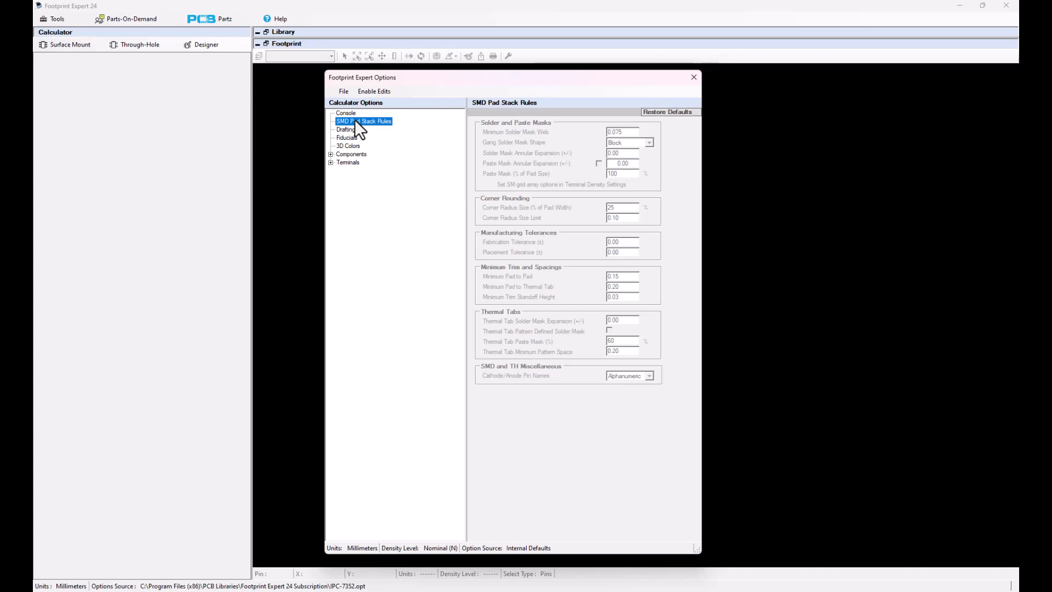
Save the internal default options as Master Options.opt, replacing the existing file
click(344, 91)
click(359, 151)
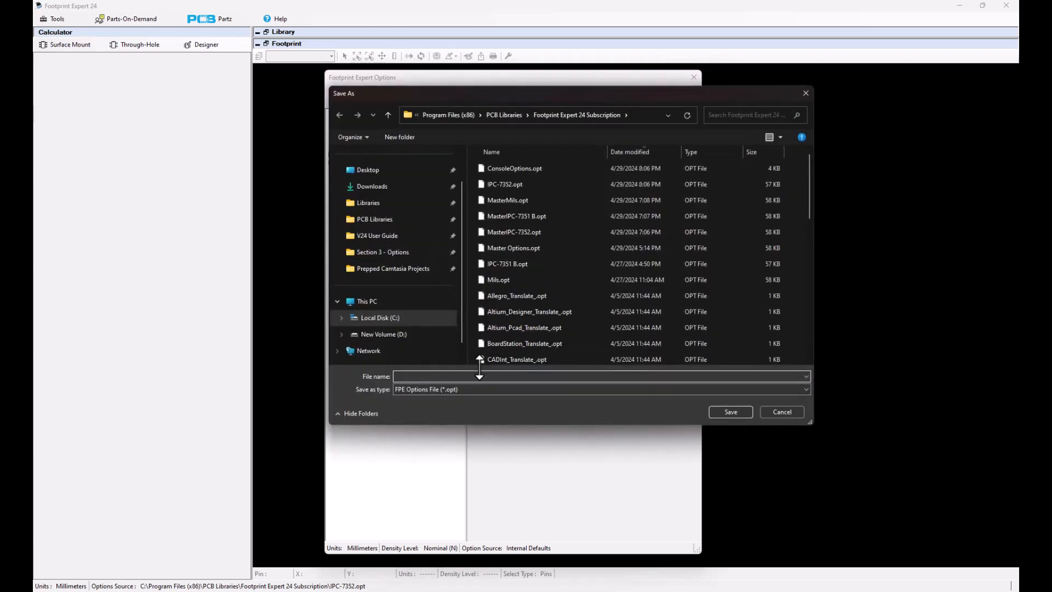
click(521, 248)
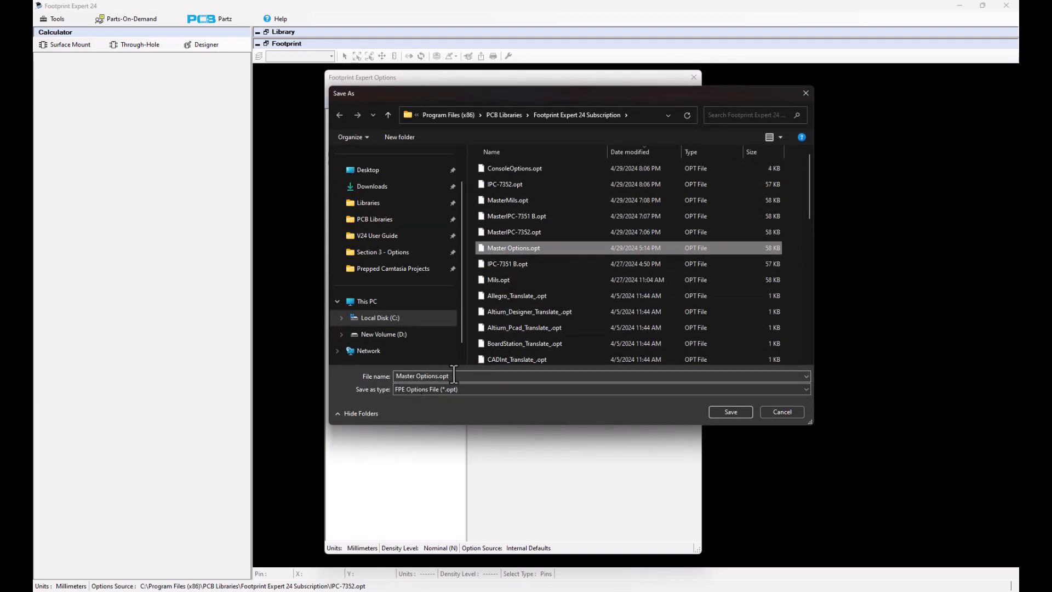
click(729, 411)
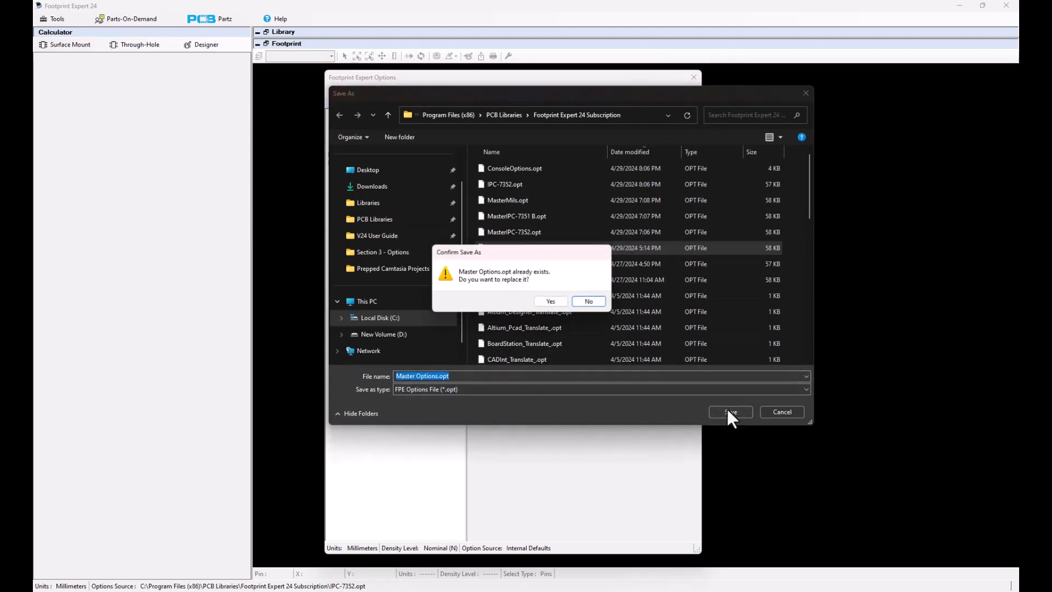
click(550, 301)
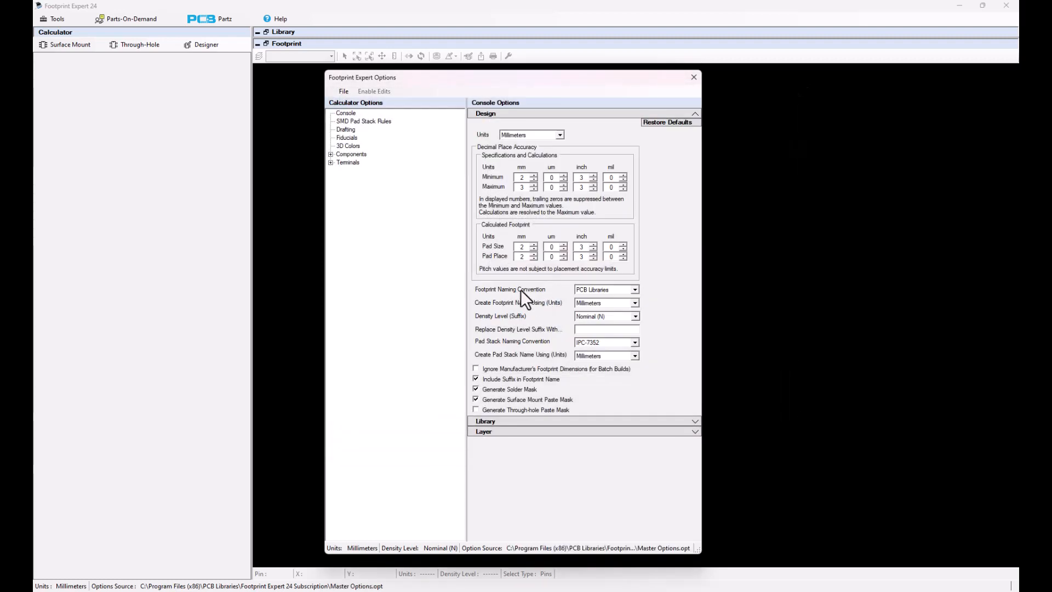
Examine the SMD Pad Stack Rules and the surface-mount Corner Concave terminal settings in the saved options
click(364, 122)
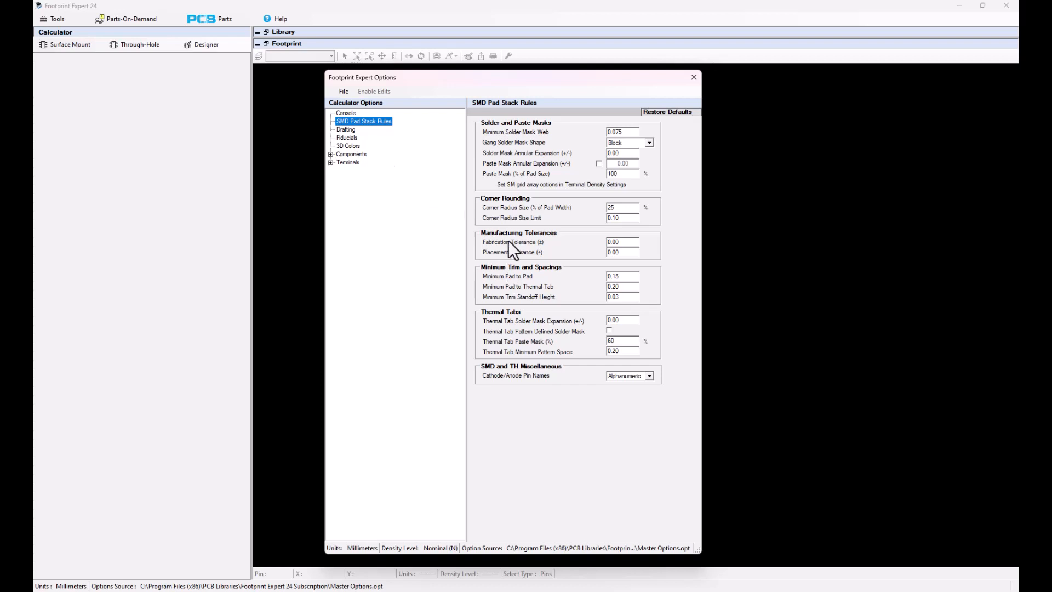
click(331, 163)
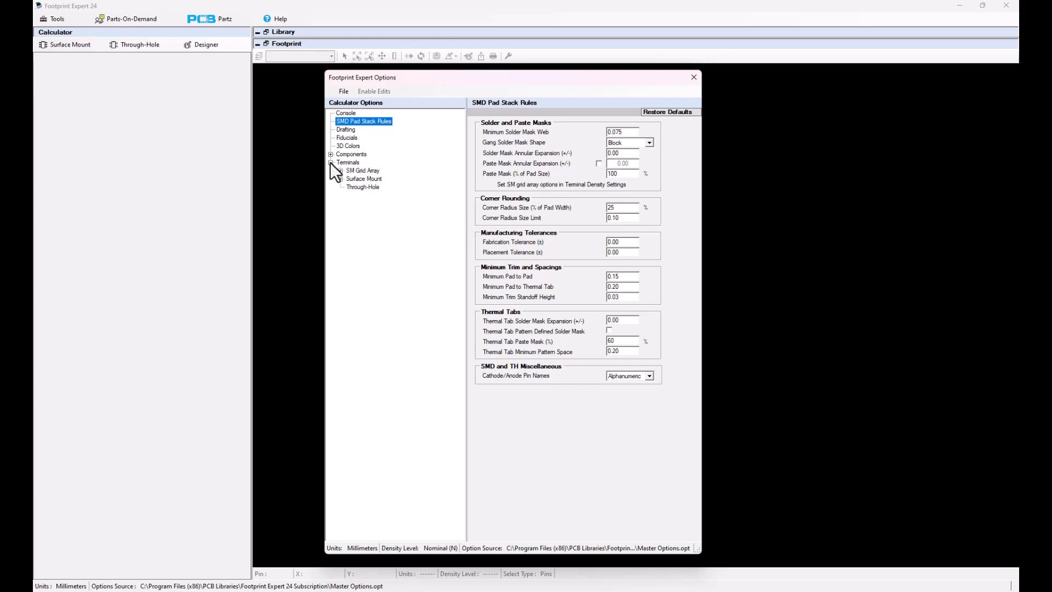
click(341, 178)
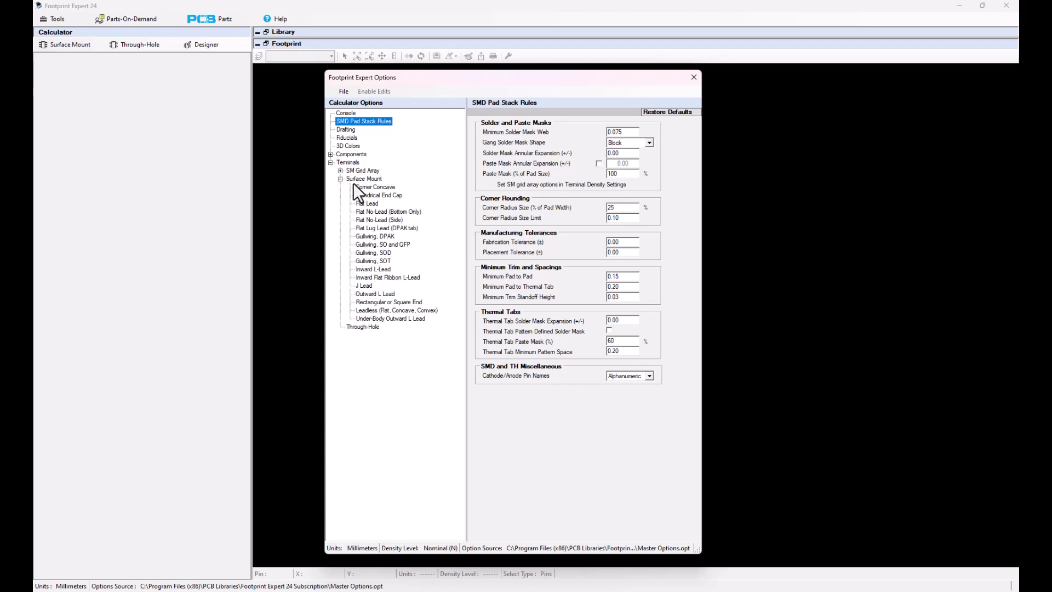
click(366, 186)
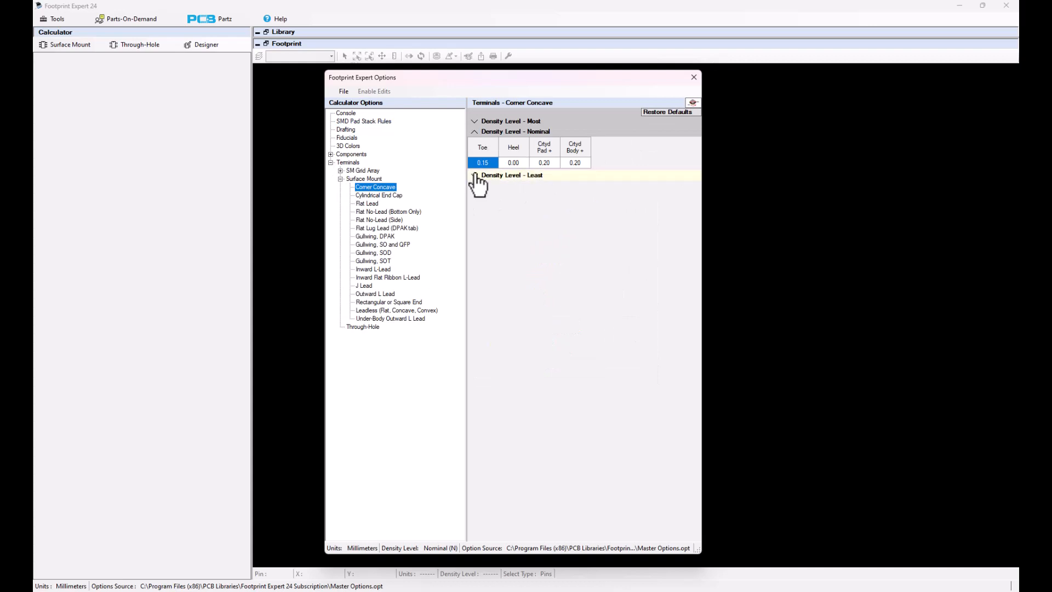
click(331, 163)
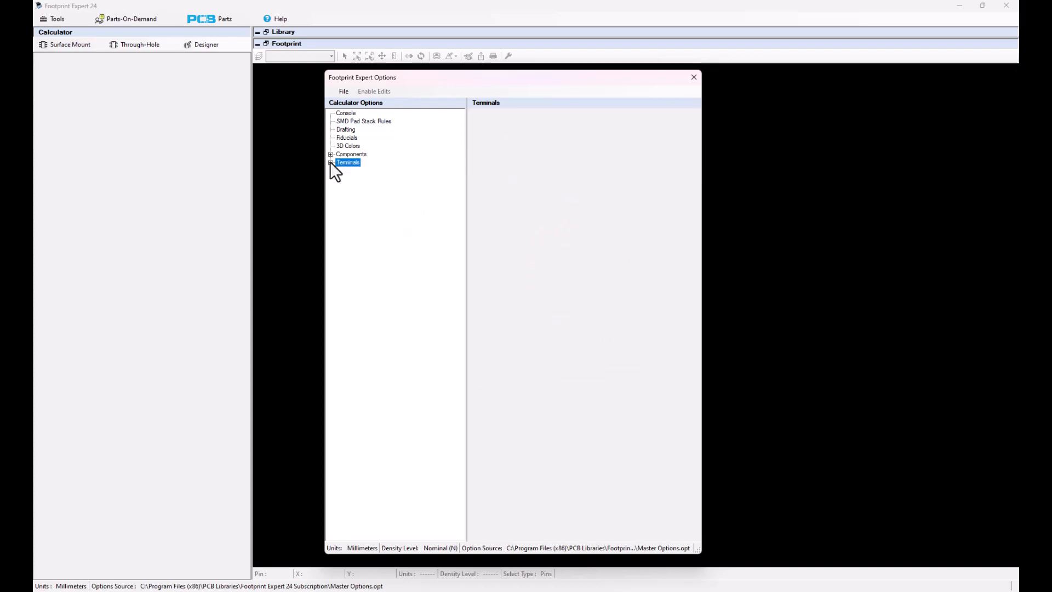
Open the IPC-7351 B.opt options file from the Footprint Expert 24 Subscription folder
click(343, 92)
click(362, 114)
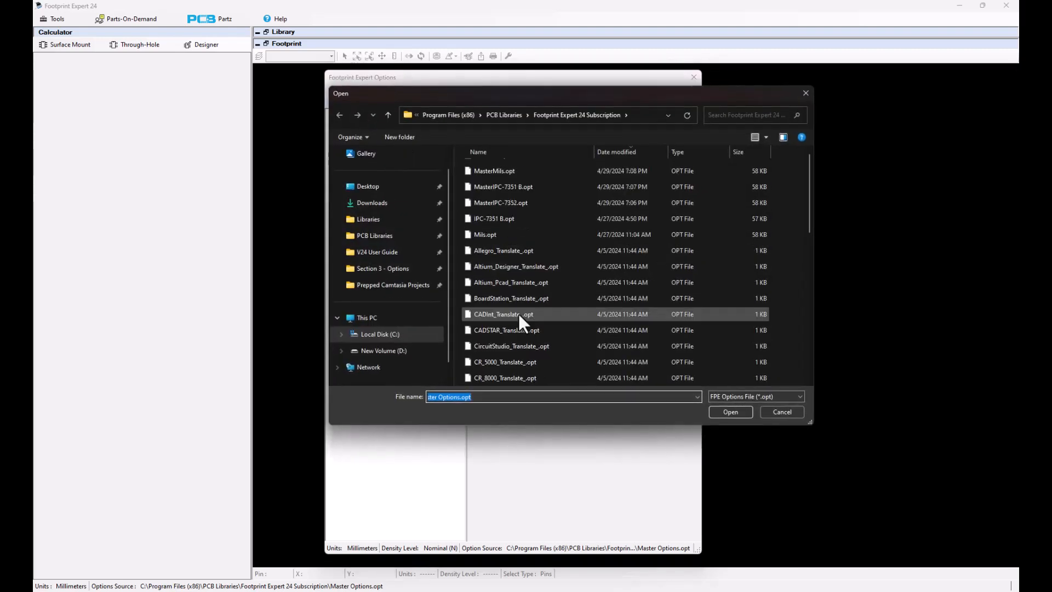
scroll(518, 313, up, 4)
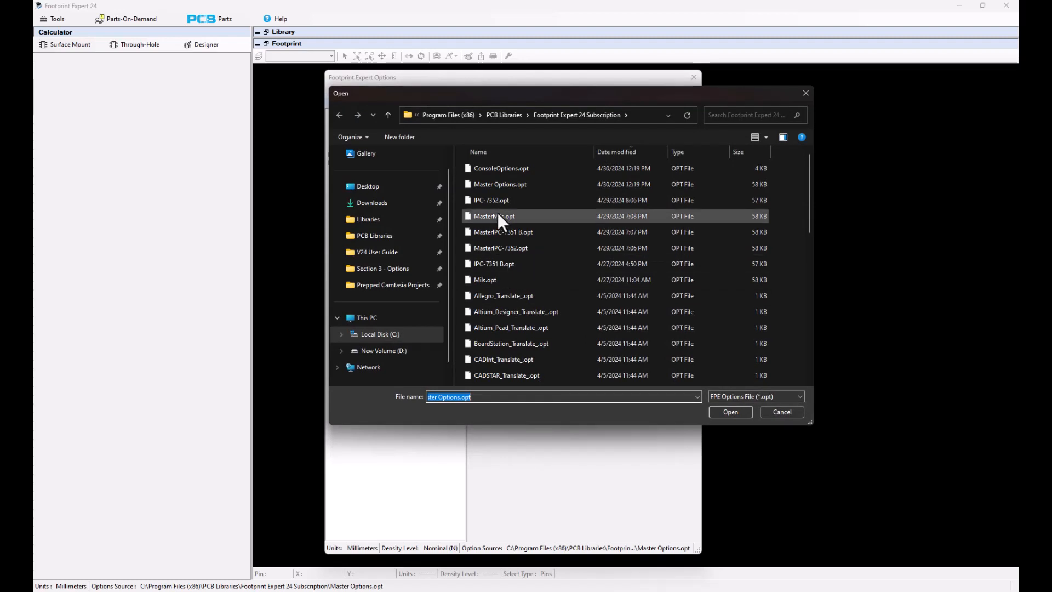
double_click(539, 264)
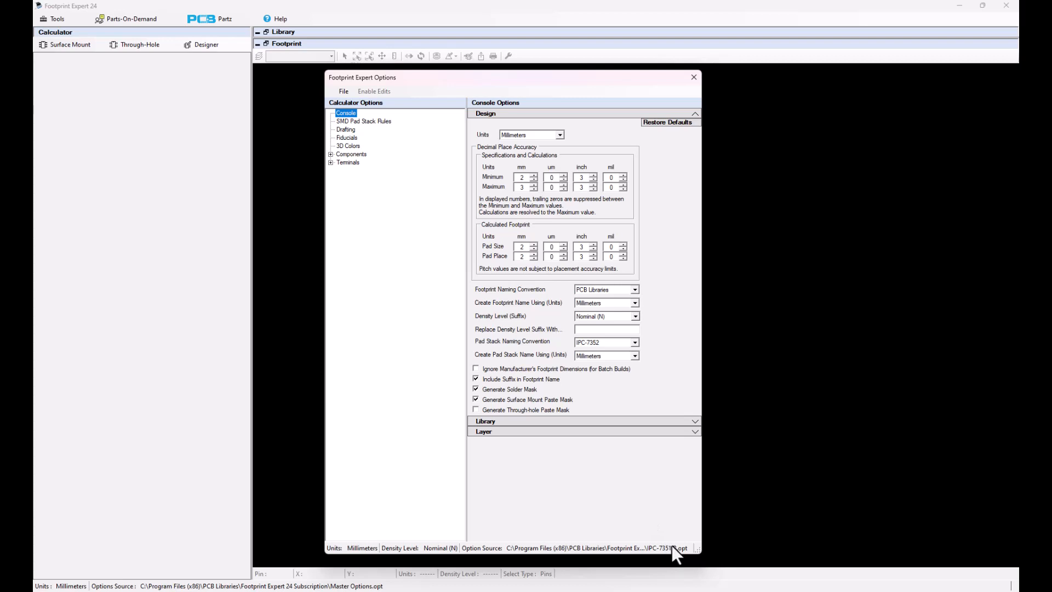
Save the IPC-7351 B options as MasterIPC-7351 B.opt, replacing the existing file
click(344, 92)
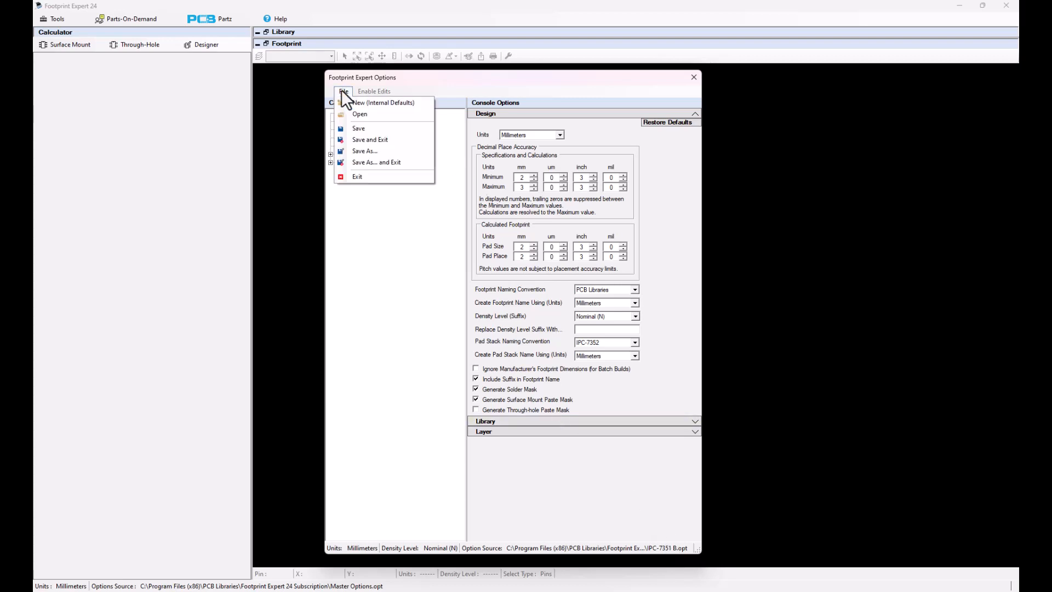
click(365, 153)
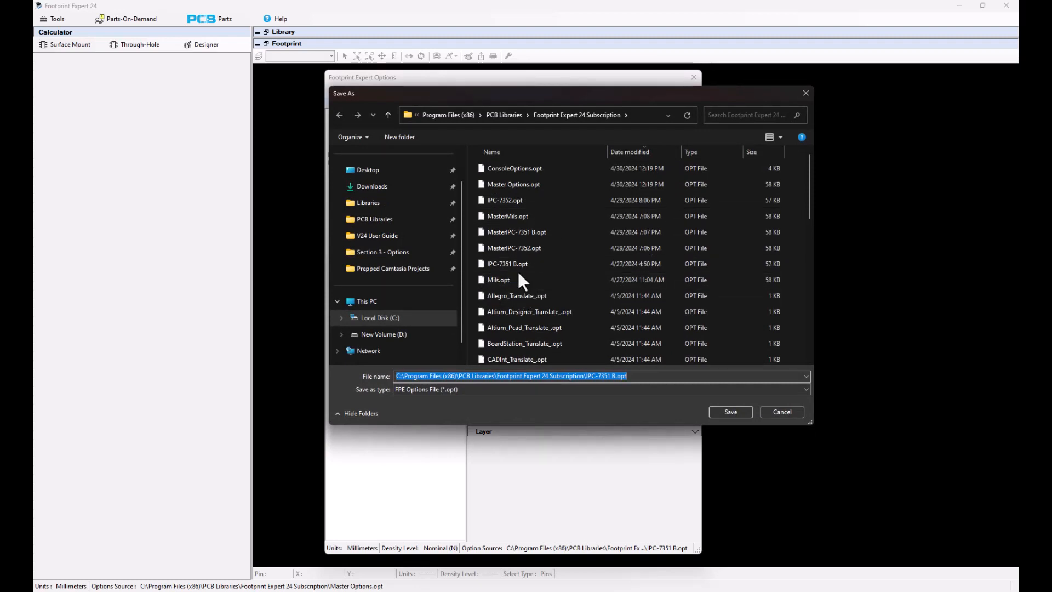
click(511, 235)
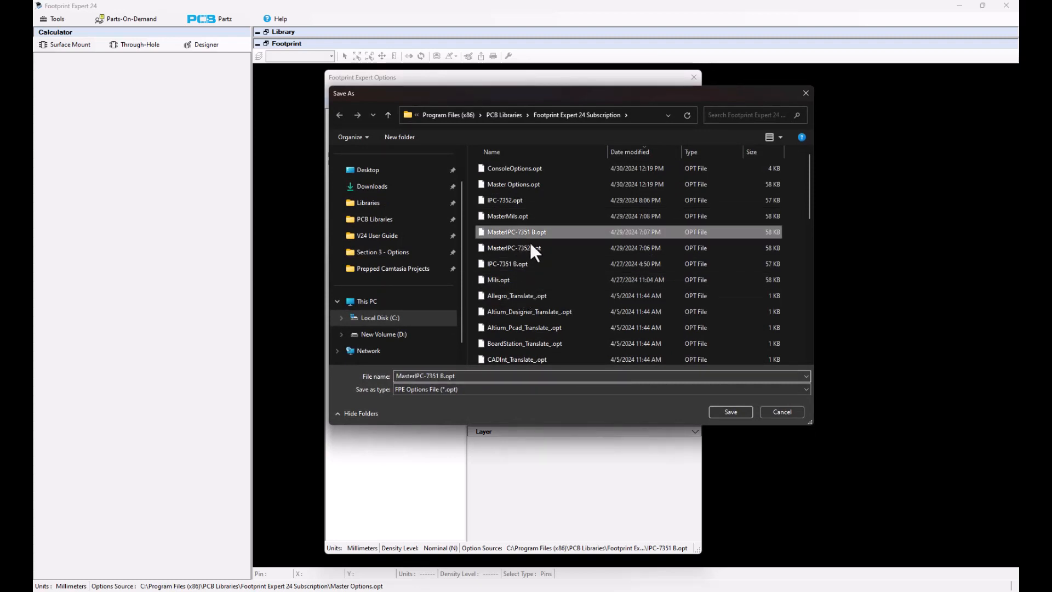
click(730, 411)
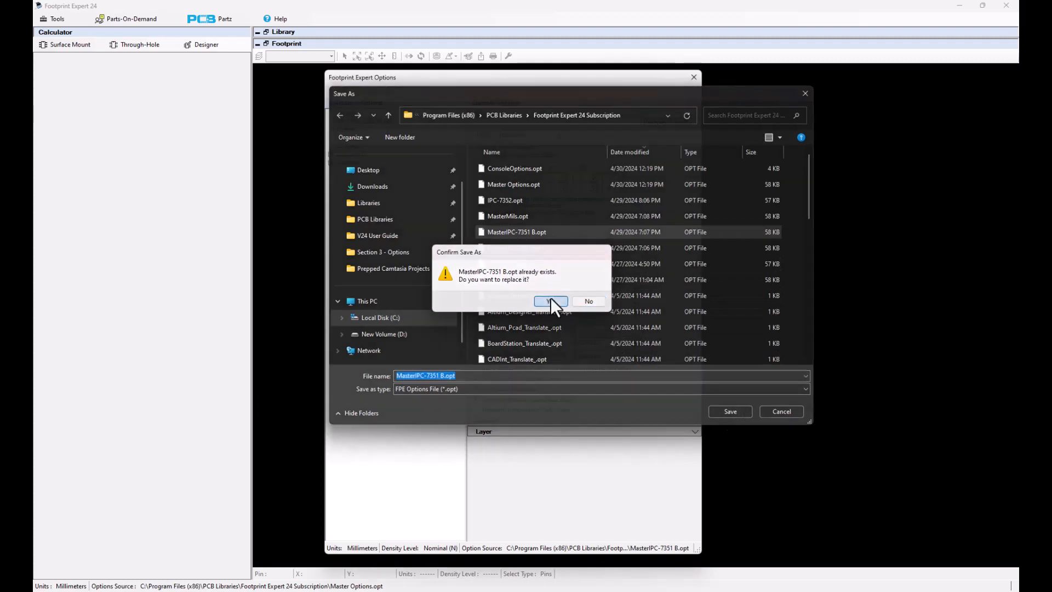
click(551, 301)
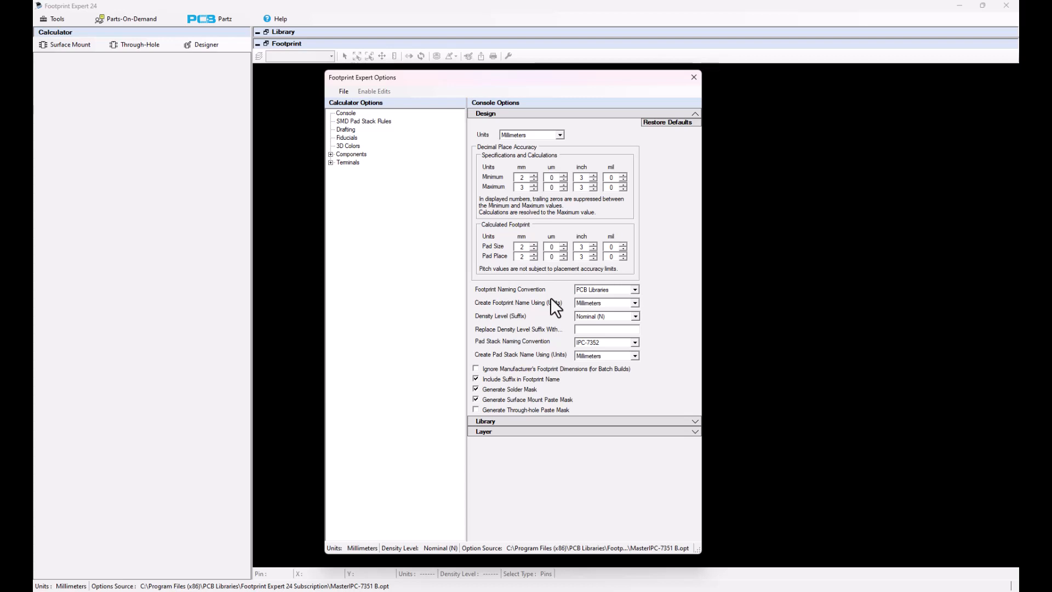
Check the SMD Pad Stack Rules of MasterIPC-7351 B, and open the IPC-7352.opt options file
click(377, 122)
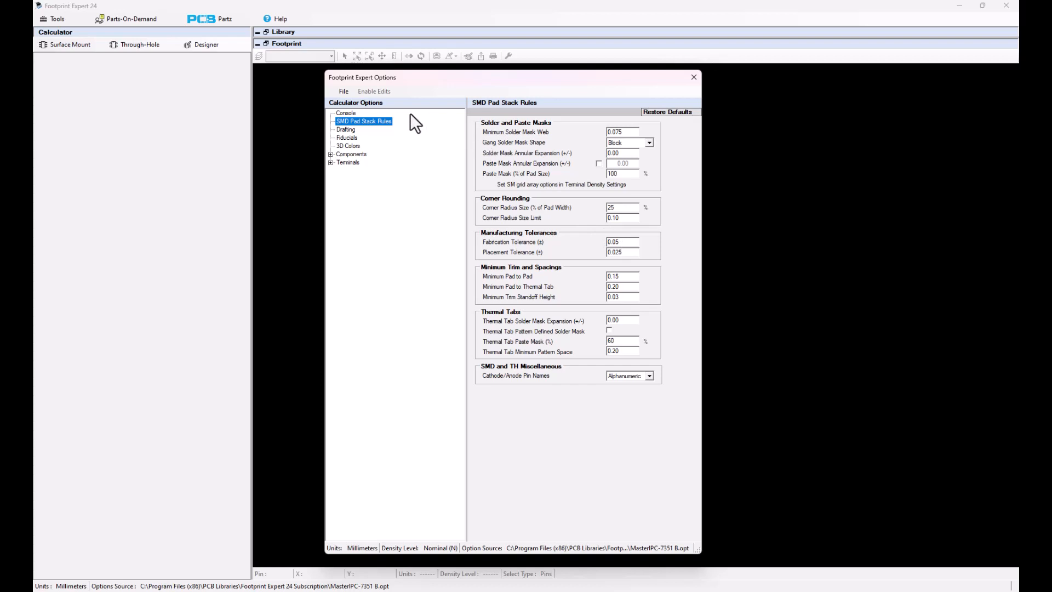
click(345, 90)
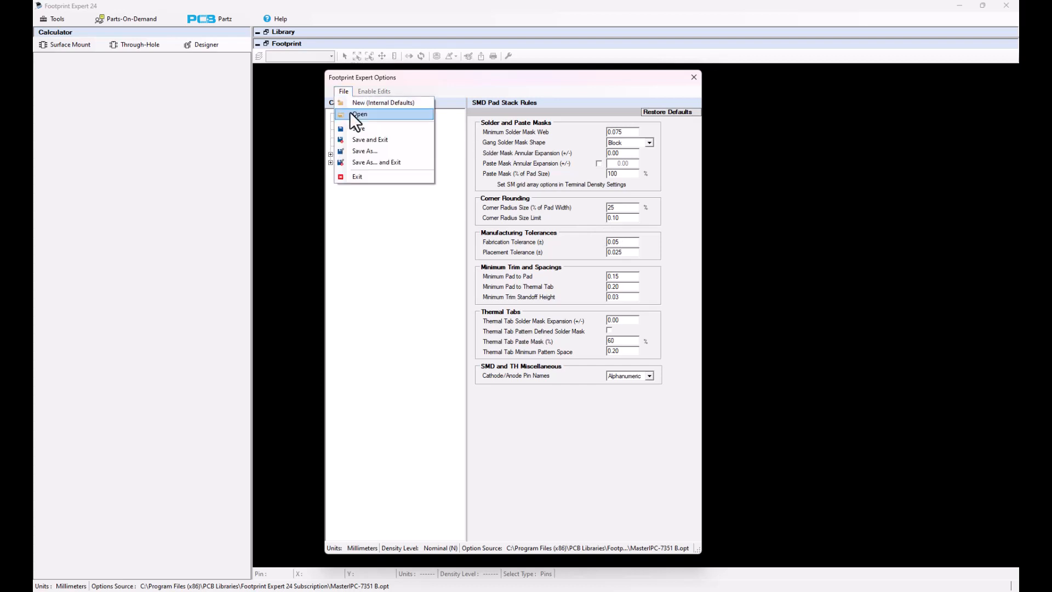
click(351, 113)
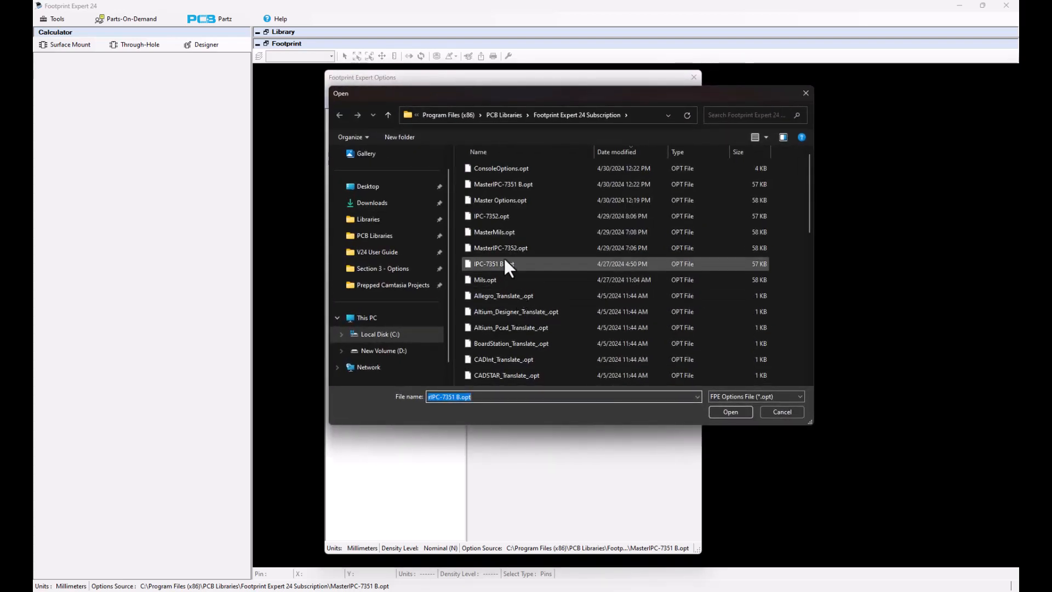
double_click(488, 216)
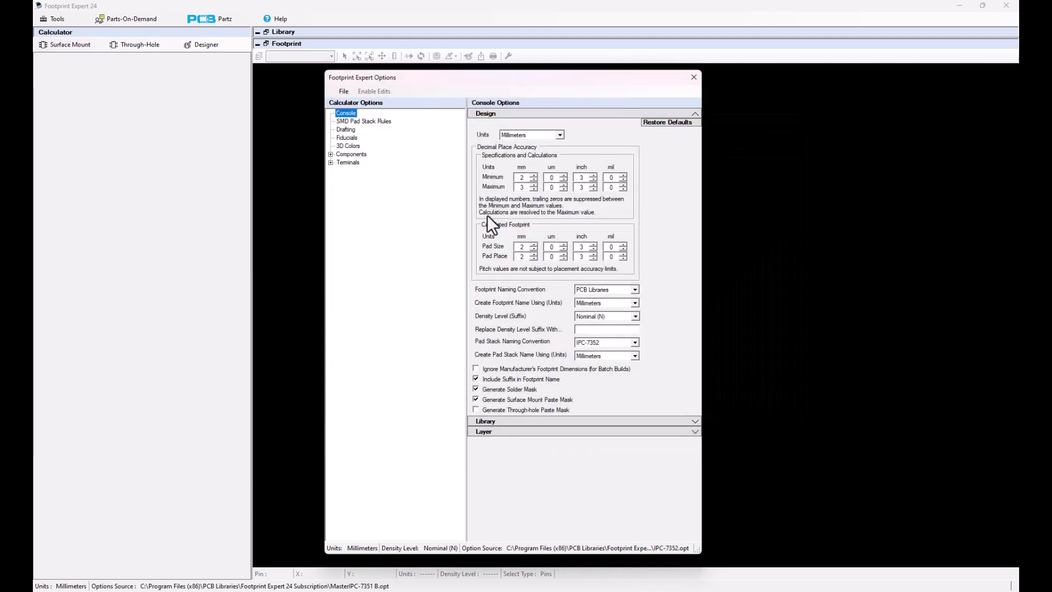
Examine the IPC-7352 manufacturing tolerances in the SMD Pad Stack Rules and the Gullwing, SO and QFP terminal settings
click(364, 125)
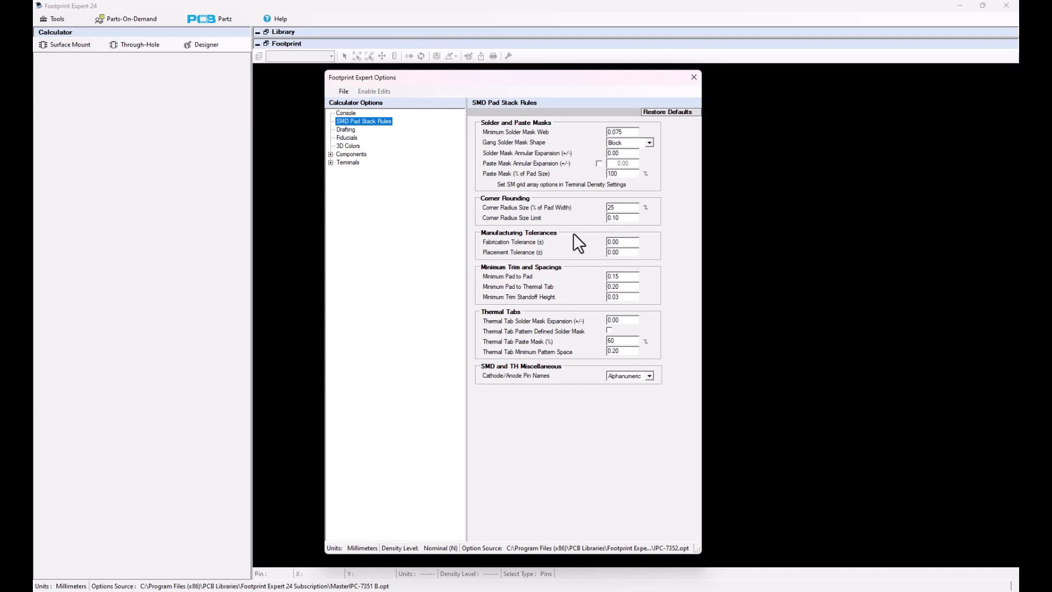
click(331, 163)
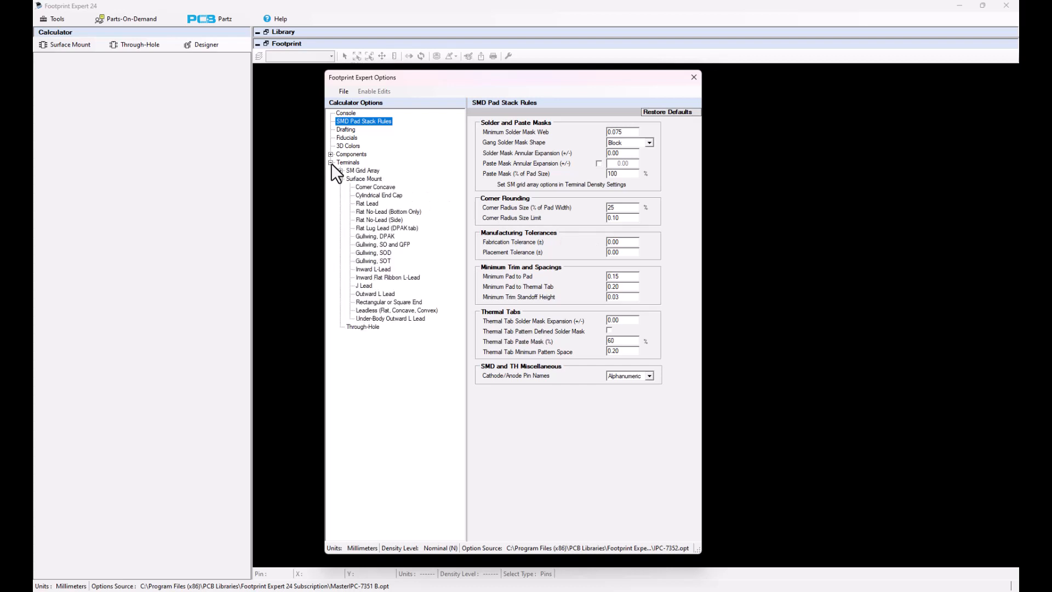
click(383, 246)
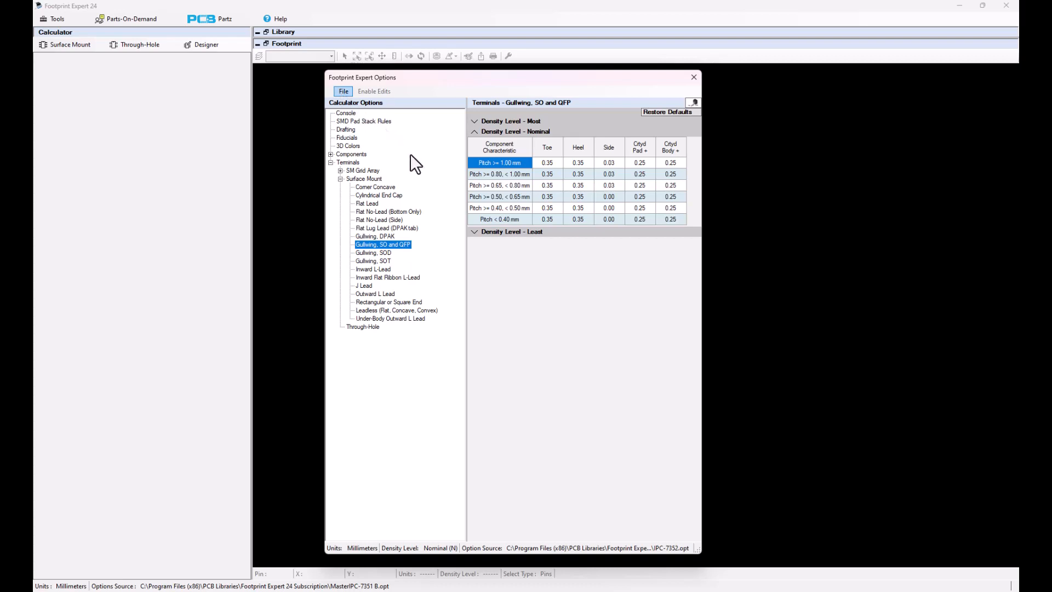
Save the IPC-7352 options as MasterIPC-7352.opt, replacing the existing file
click(343, 92)
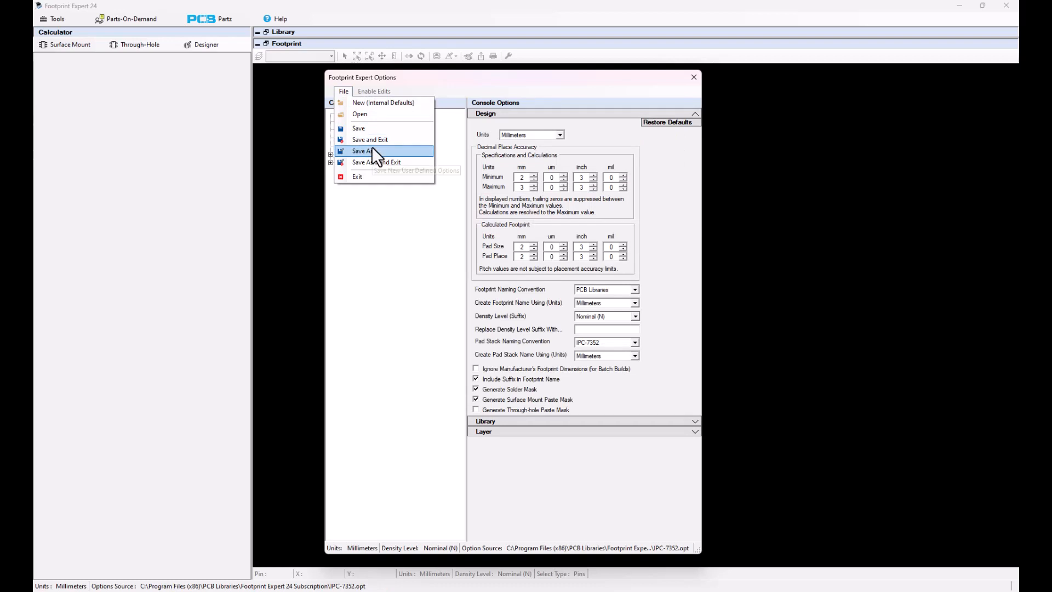
click(372, 151)
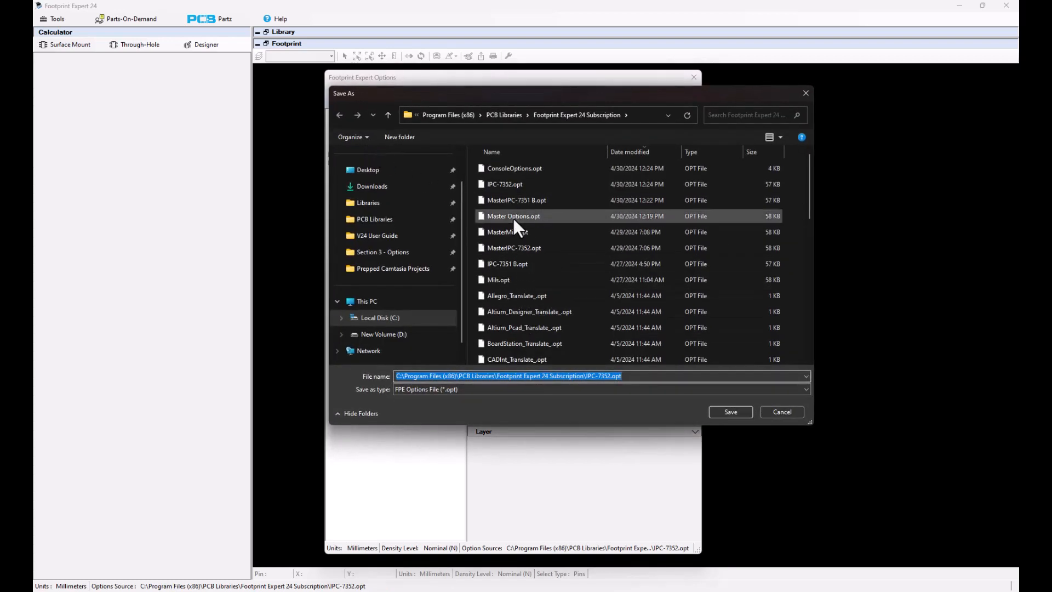
click(515, 245)
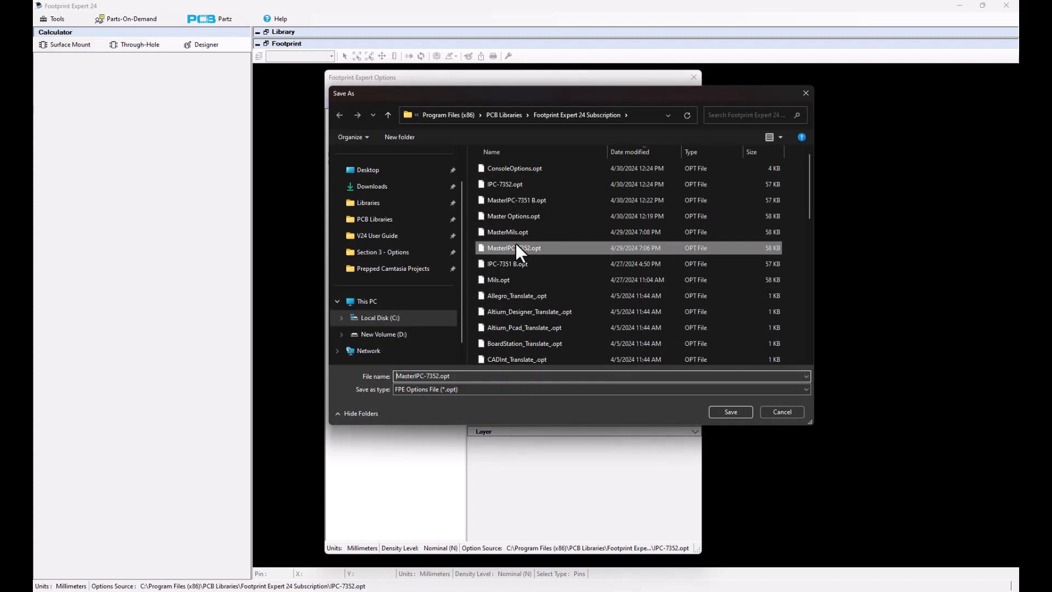
click(731, 412)
click(549, 299)
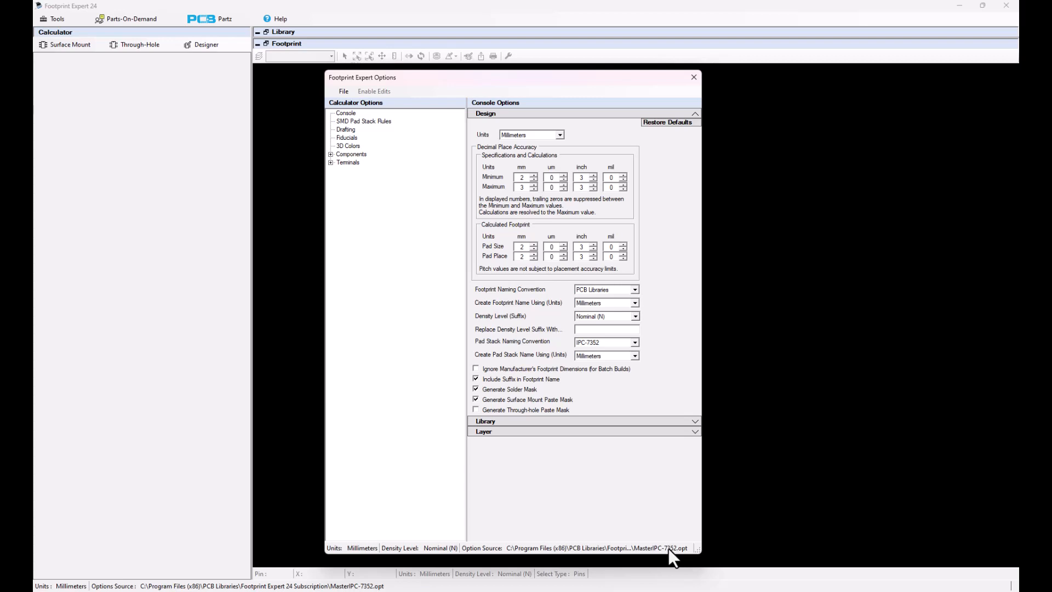
Review the silkscreen outline and text settings in the Drafting options of MasterIPC-7352
click(351, 131)
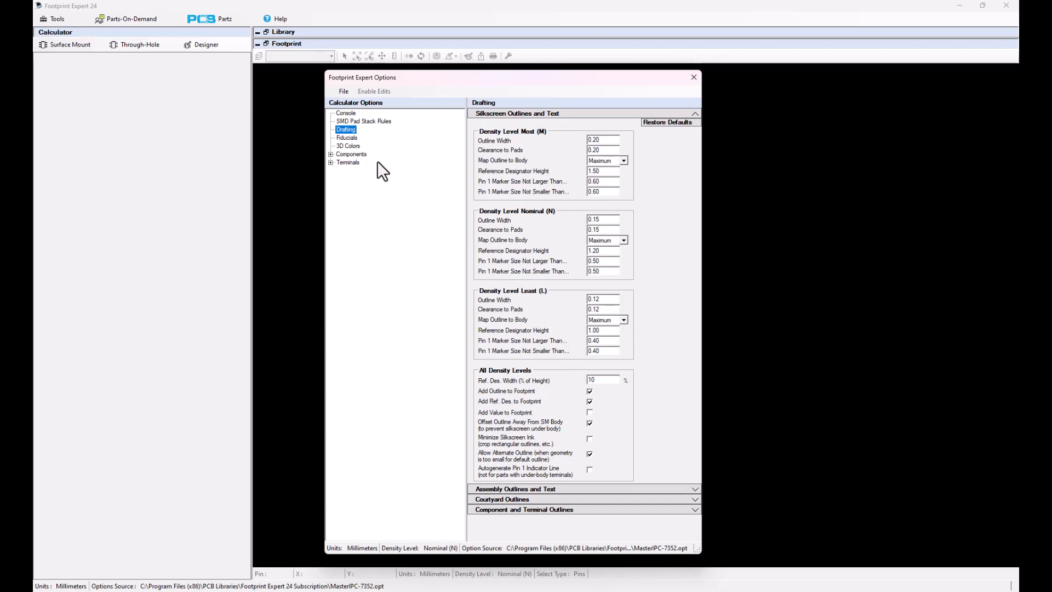
key(alt)
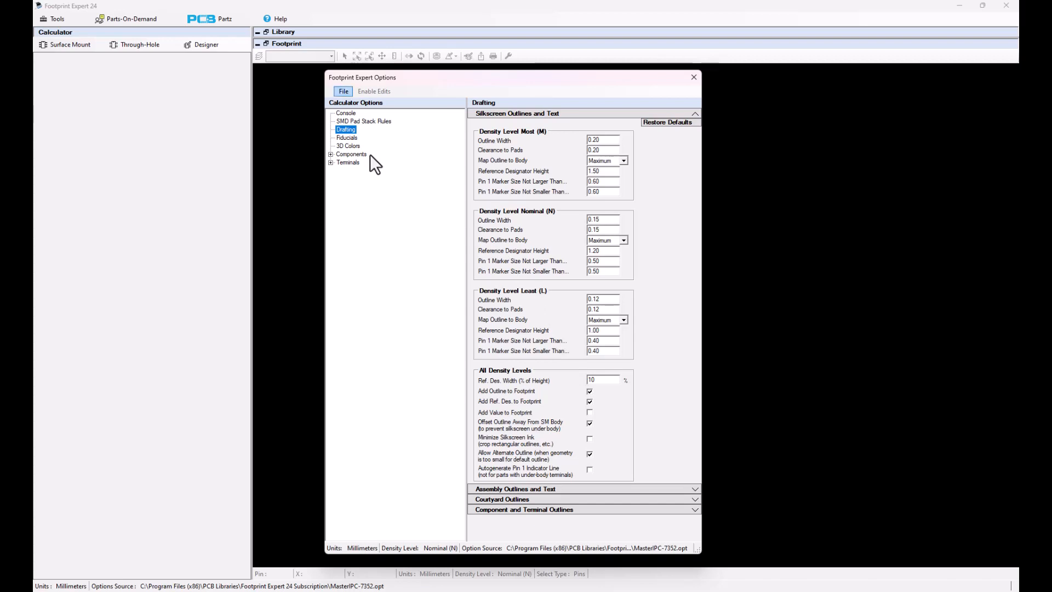
Open the Mils.opt options file and check its SMD Pad Stack Rules
key(Down)
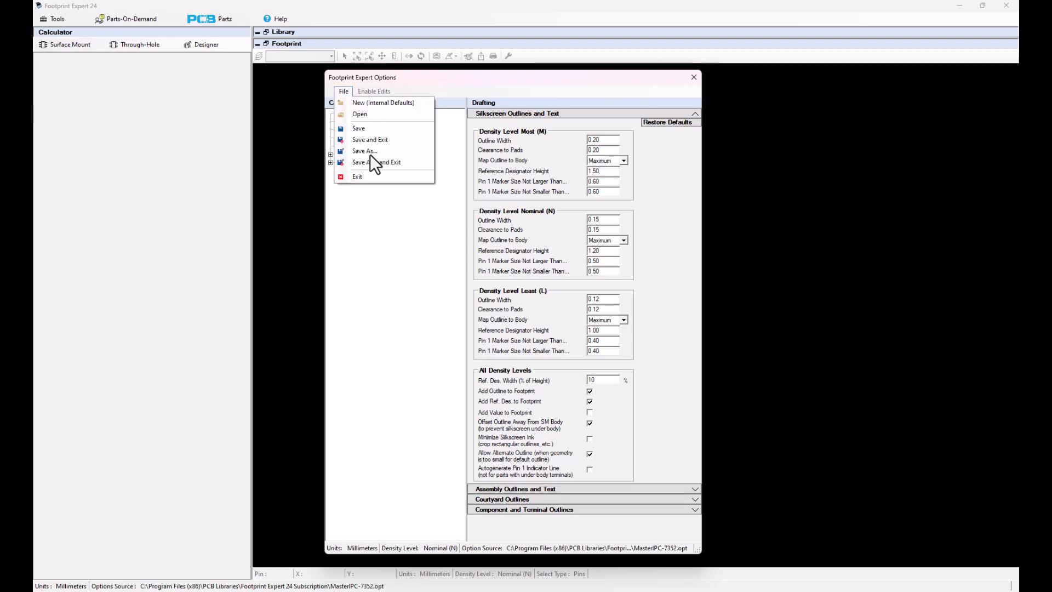
click(364, 122)
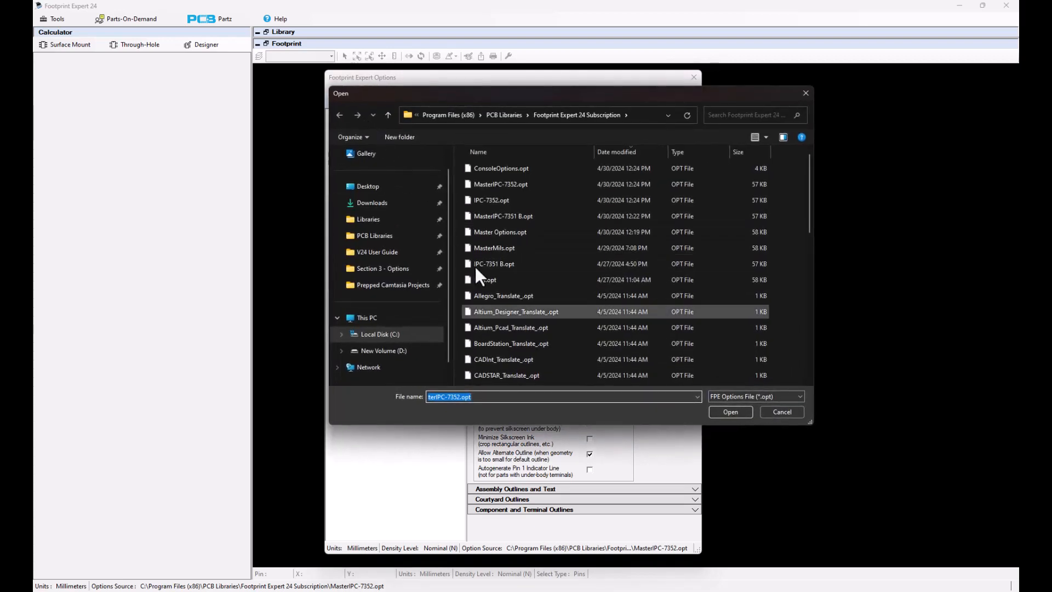
double_click(491, 280)
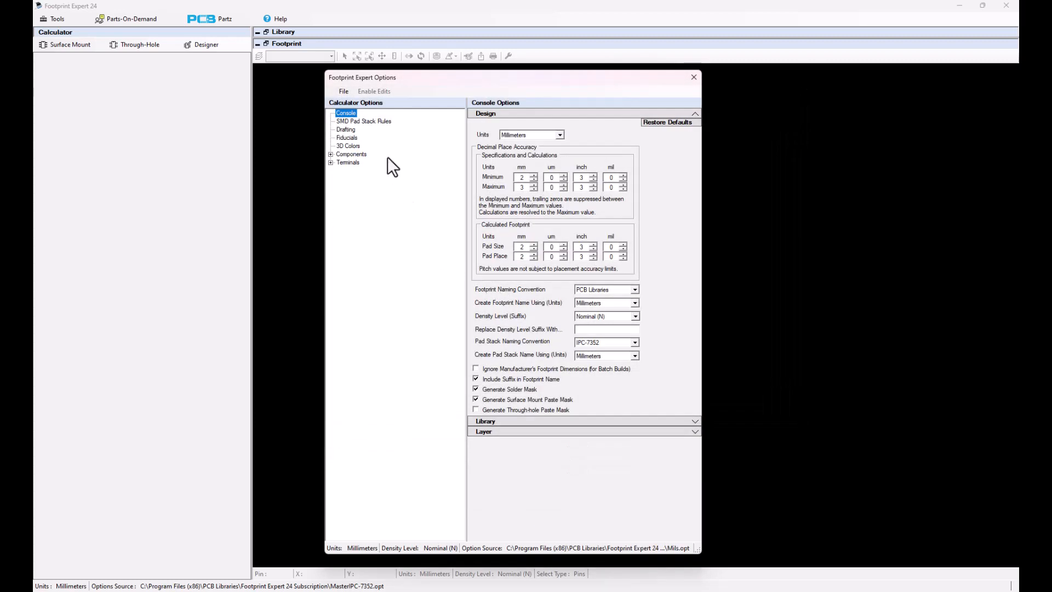
click(367, 121)
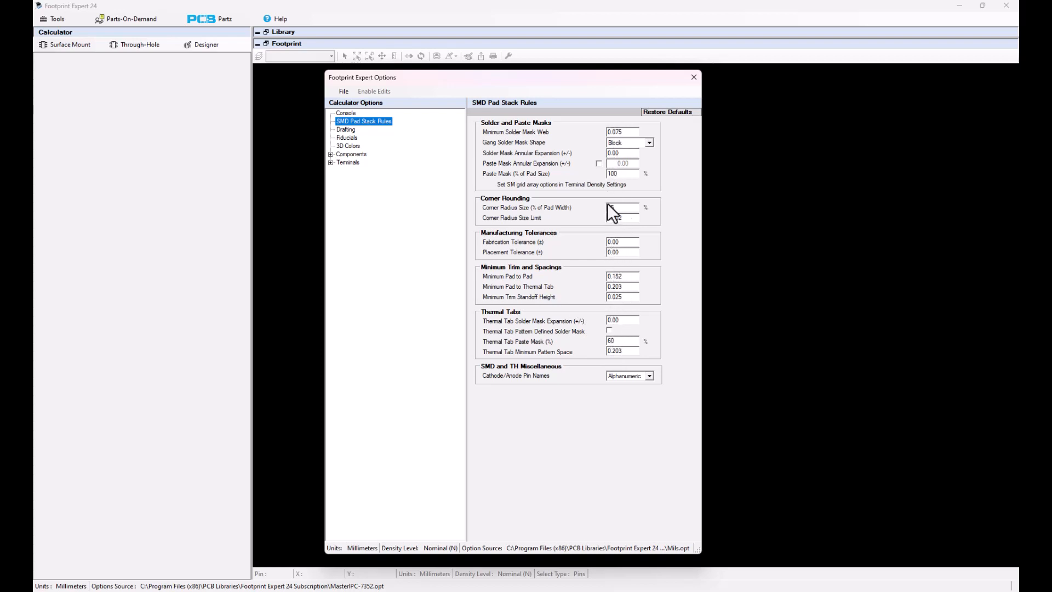
Set the design units in the Console options of Mils.opt to Mils
click(349, 113)
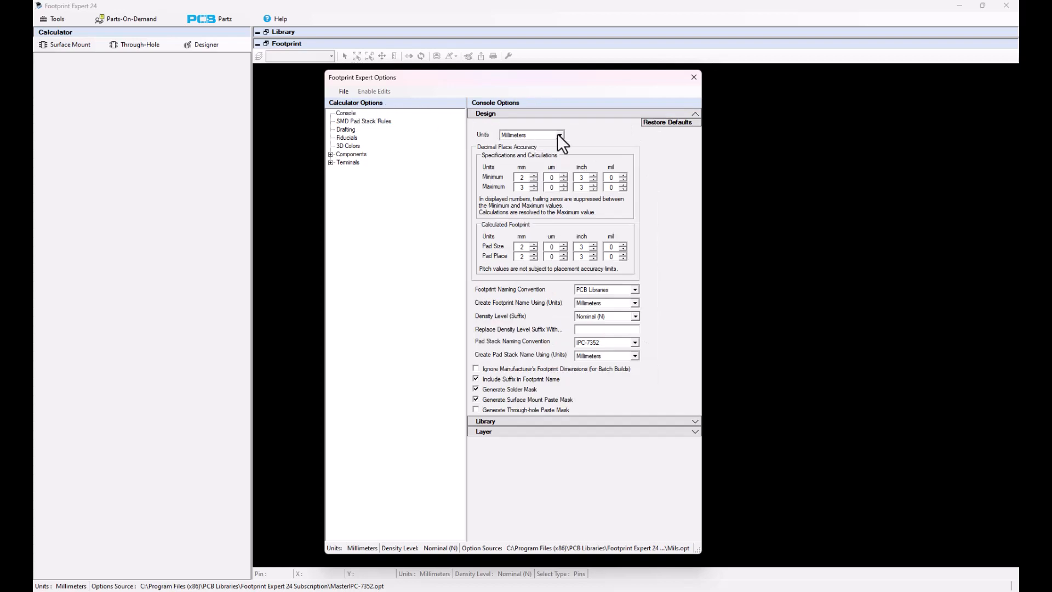
click(559, 135)
click(531, 159)
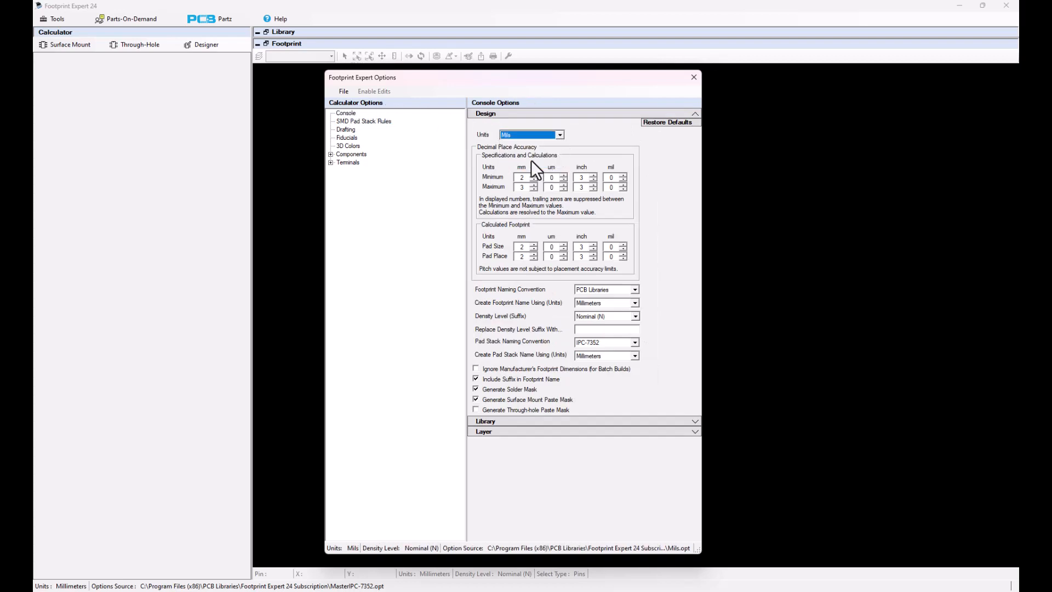
Review the mil-unit values in the SMD Pad Stack Rules, Drafting silkscreen and Fiducials options
click(367, 121)
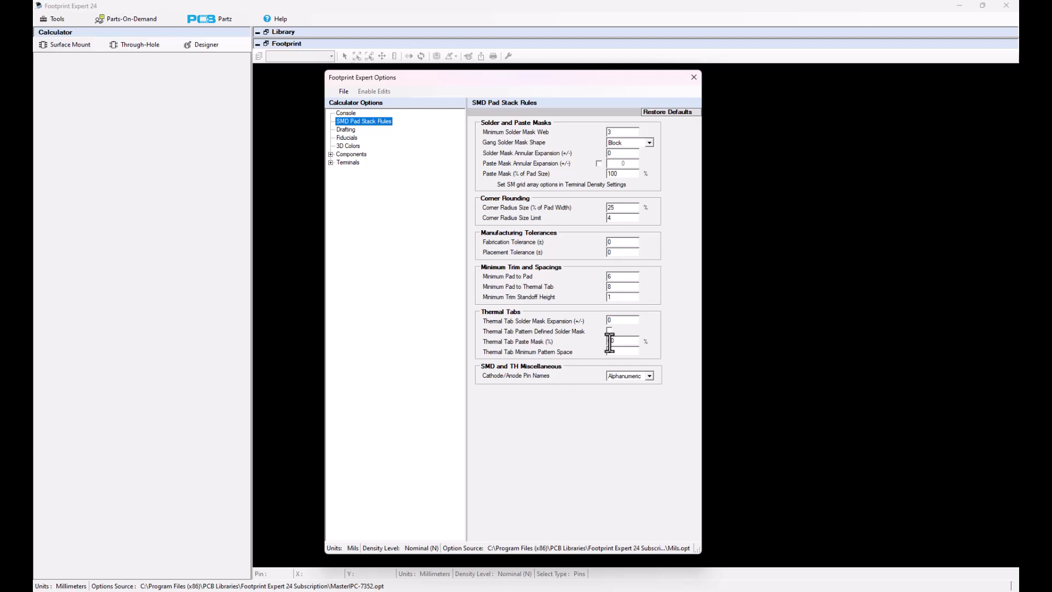
click(345, 130)
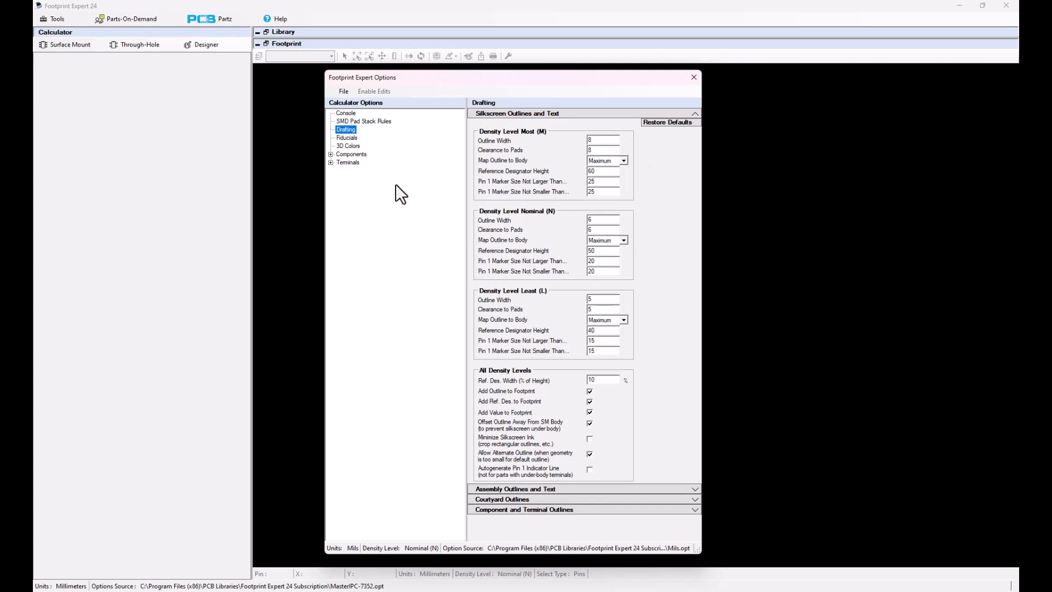
click(348, 137)
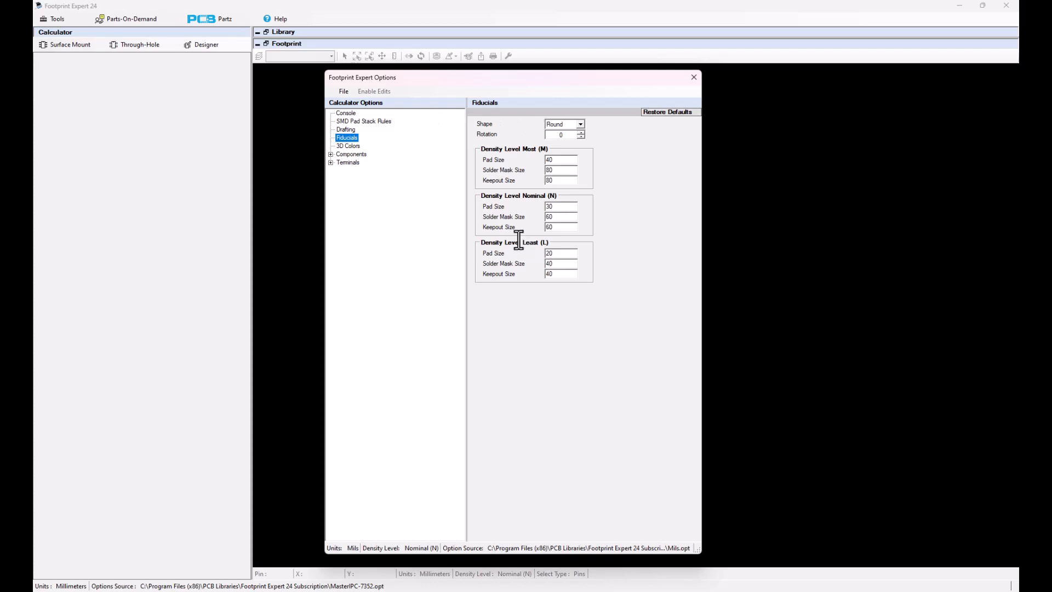
Switch the options to a new set based on the internal defaults and check its SMD Pad Stack Rules
click(341, 94)
click(369, 106)
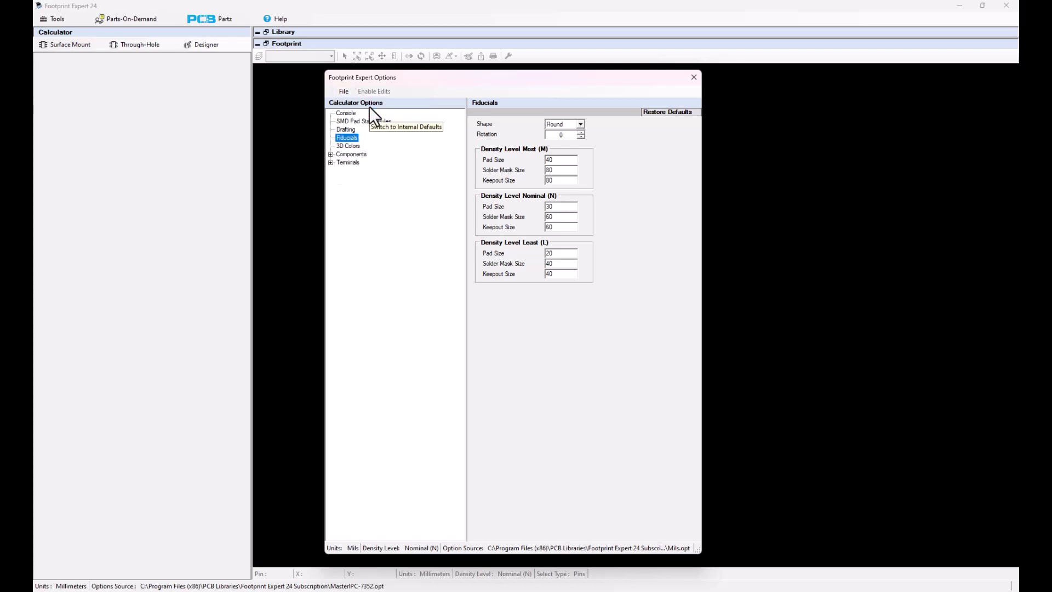
click(370, 119)
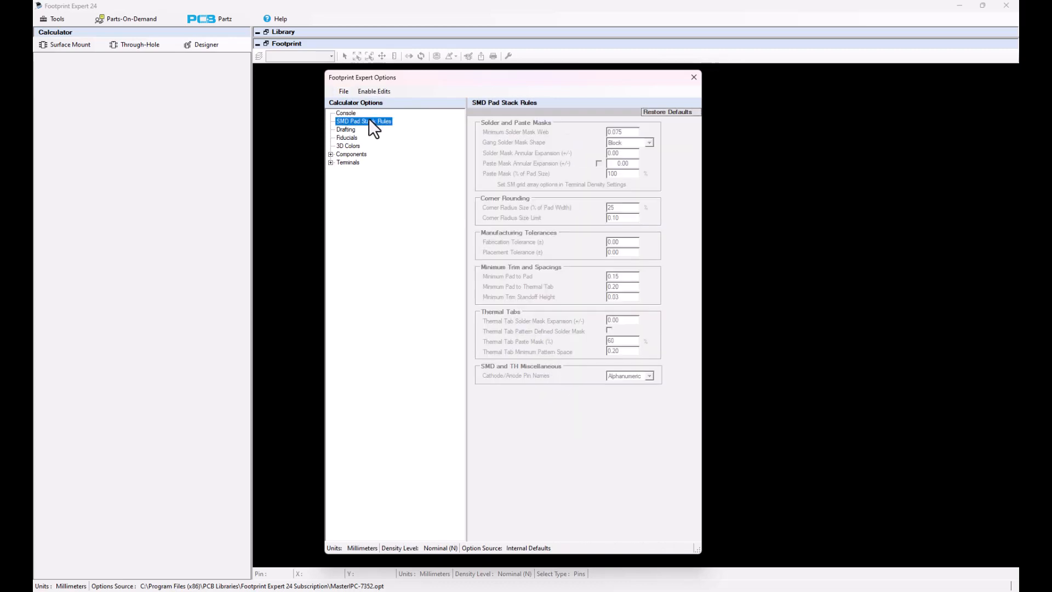